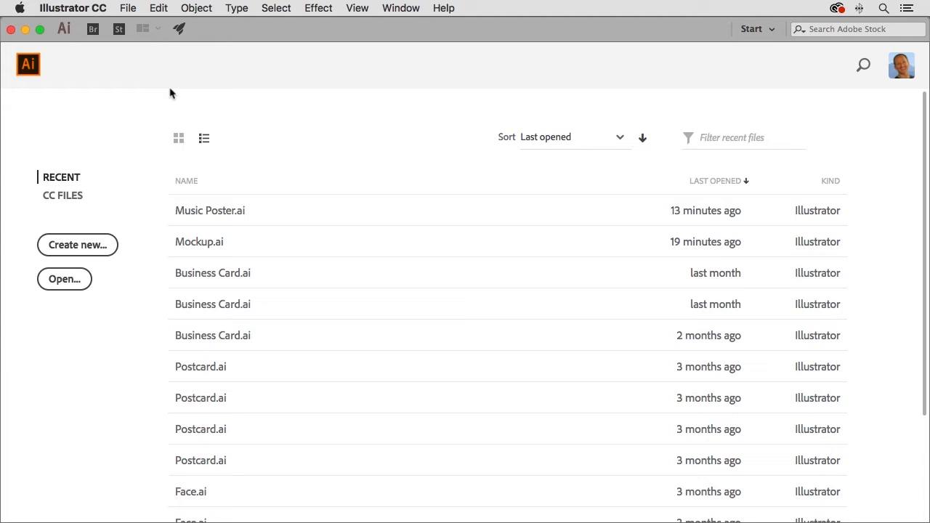
# Start a new document and show all the blank document presets for mobile.
pyautogui.click(130, 10)
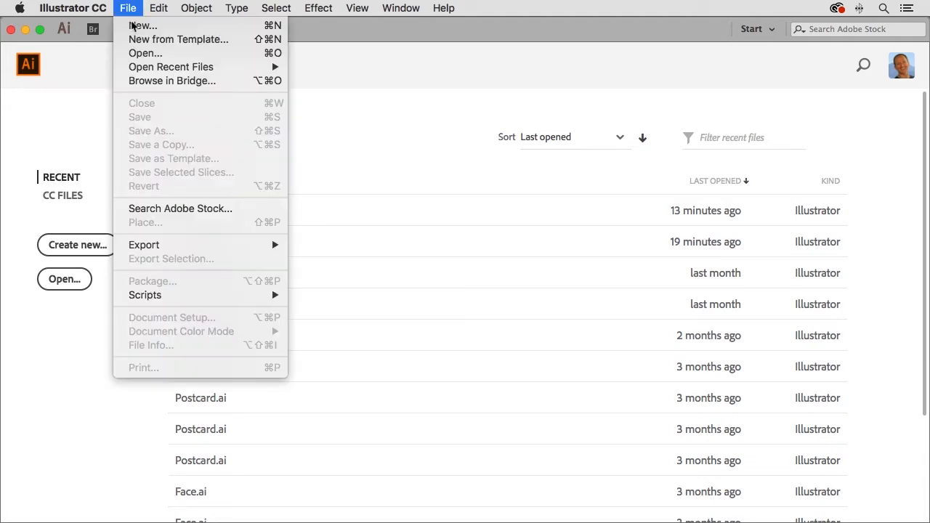
pyautogui.click(128, 8)
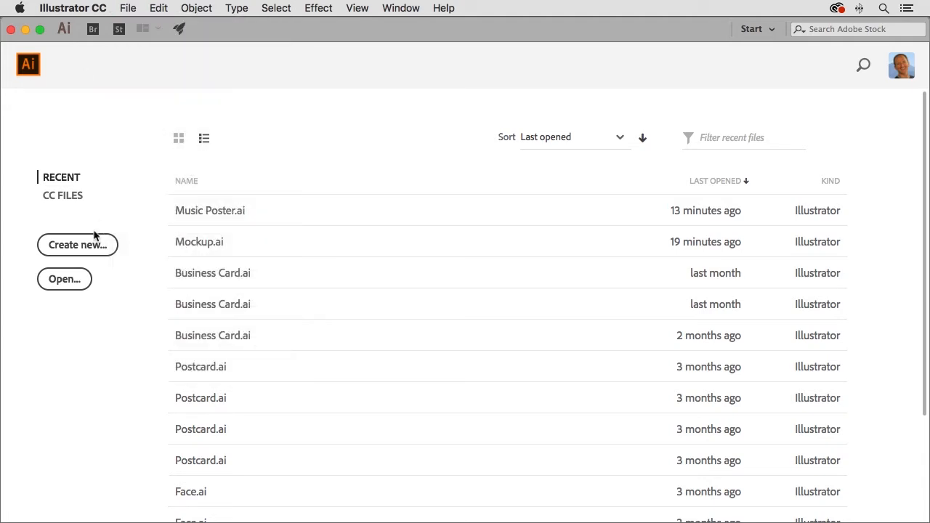
pyautogui.click(73, 247)
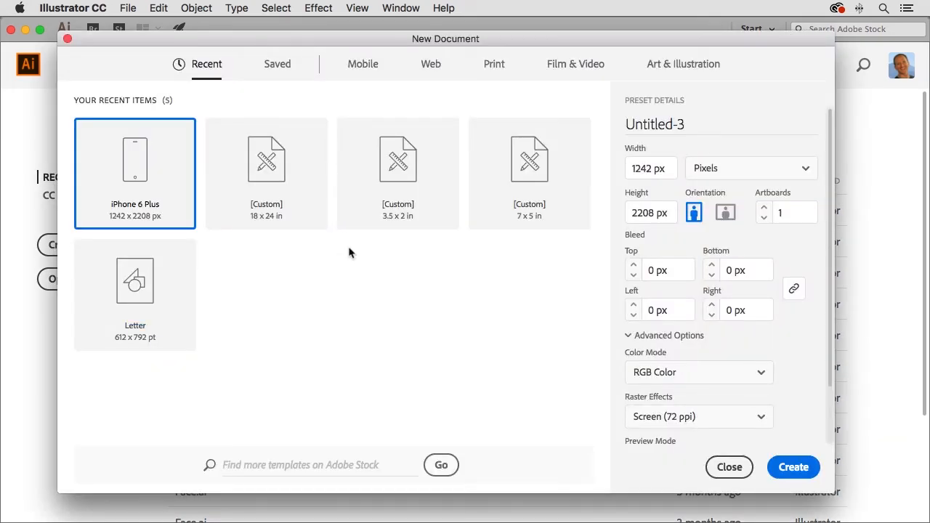
pyautogui.moveTo(379, 46); pyautogui.dragTo(397, 44)
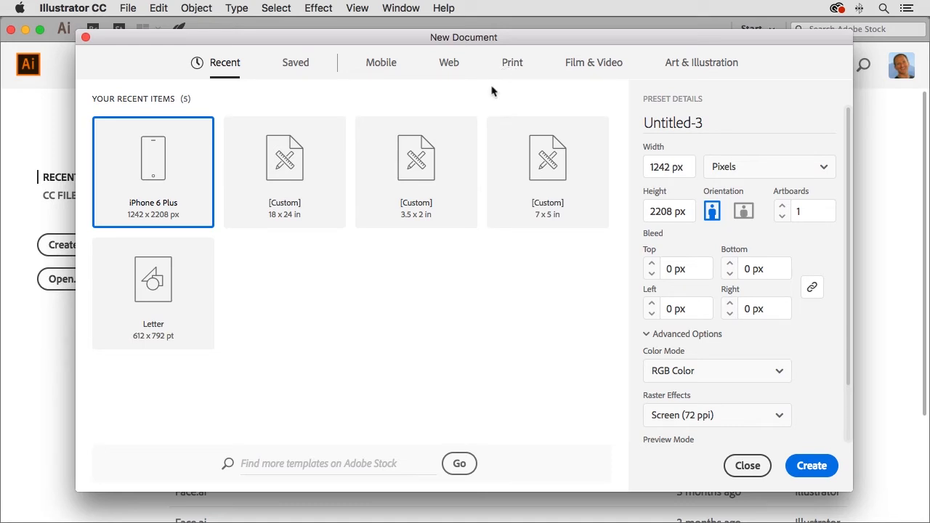
pyautogui.click(380, 66)
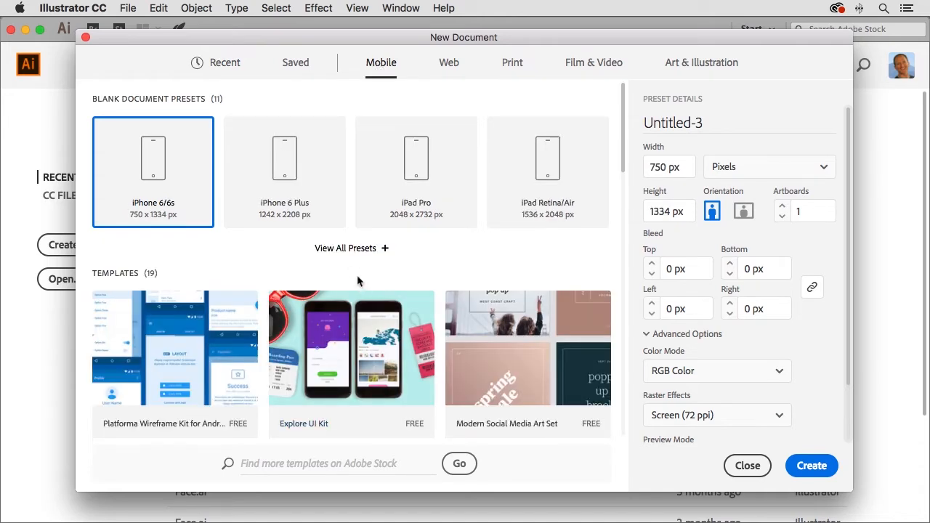
pyautogui.click(339, 248)
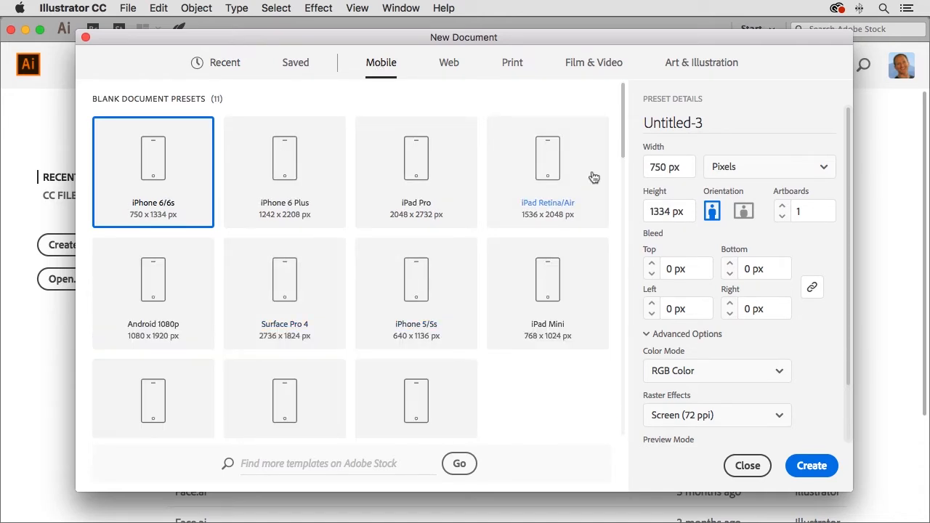
# Browse the mobile blank document presets and the free mobile templates.
pyautogui.scroll(-5, 622, 143)
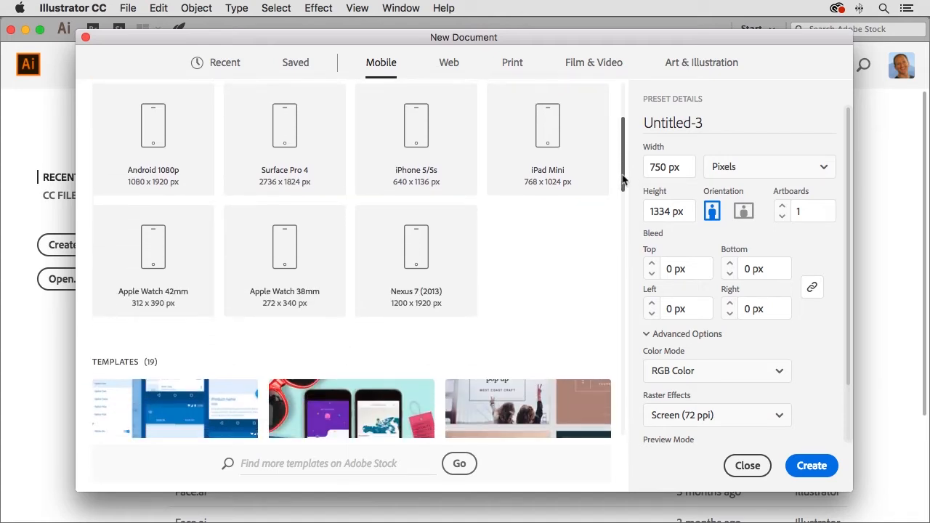
pyautogui.scroll(4, 622, 135)
pyautogui.scroll(1, 622, 133)
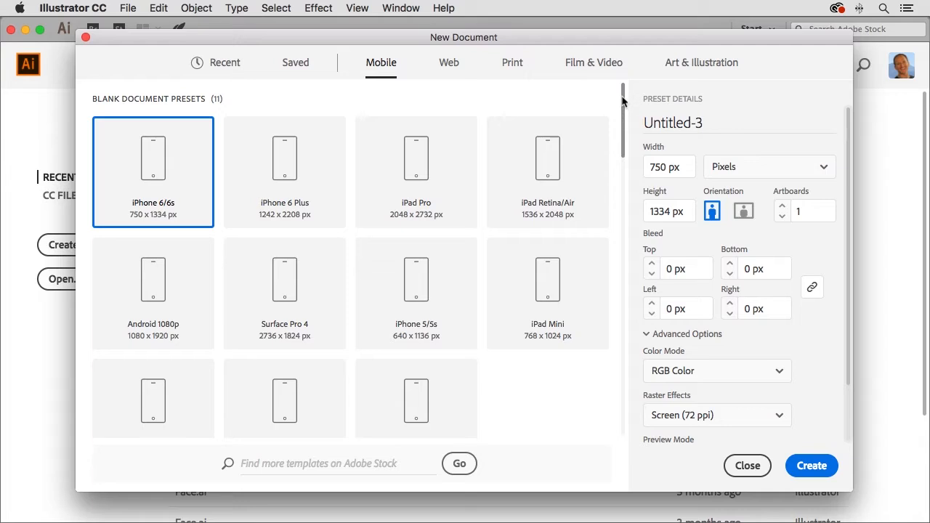
pyautogui.moveTo(622, 102); pyautogui.dragTo(624, 193)
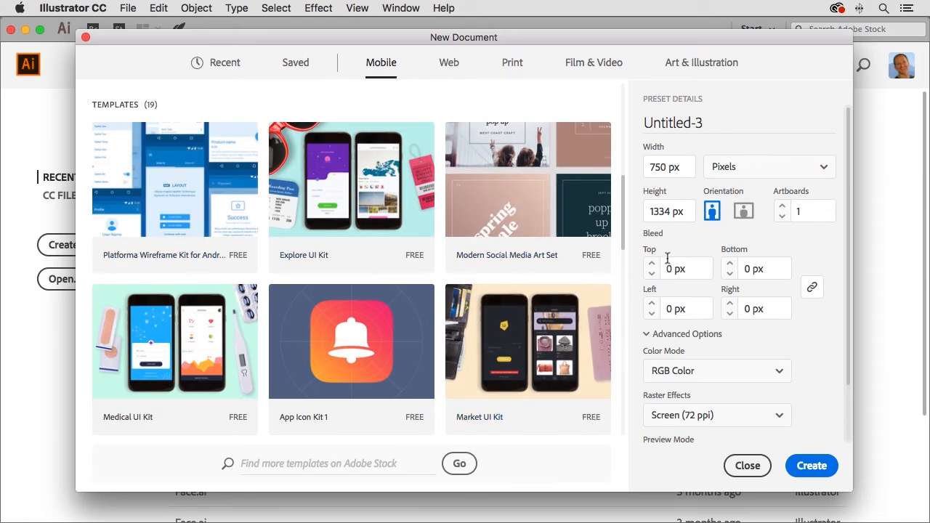
pyautogui.moveTo(624, 207); pyautogui.dragTo(623, 269)
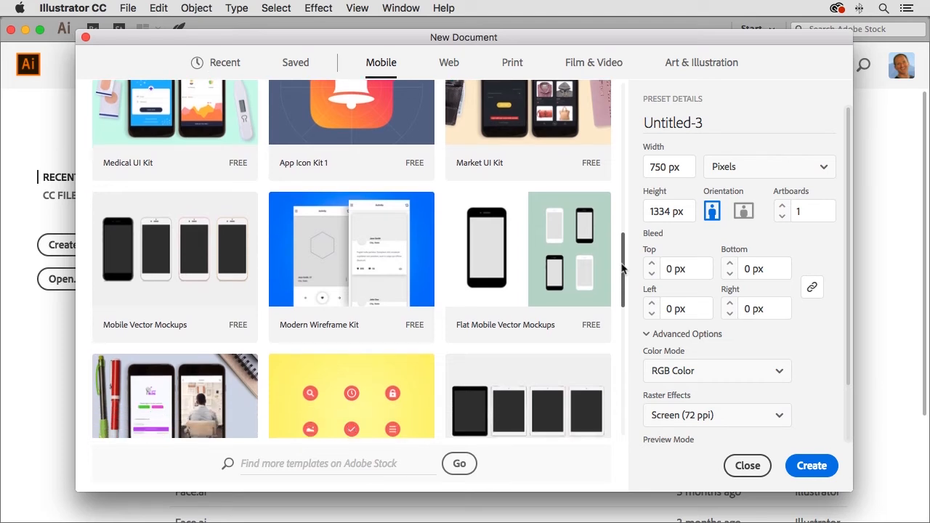
pyautogui.moveTo(622, 269); pyautogui.dragTo(623, 277)
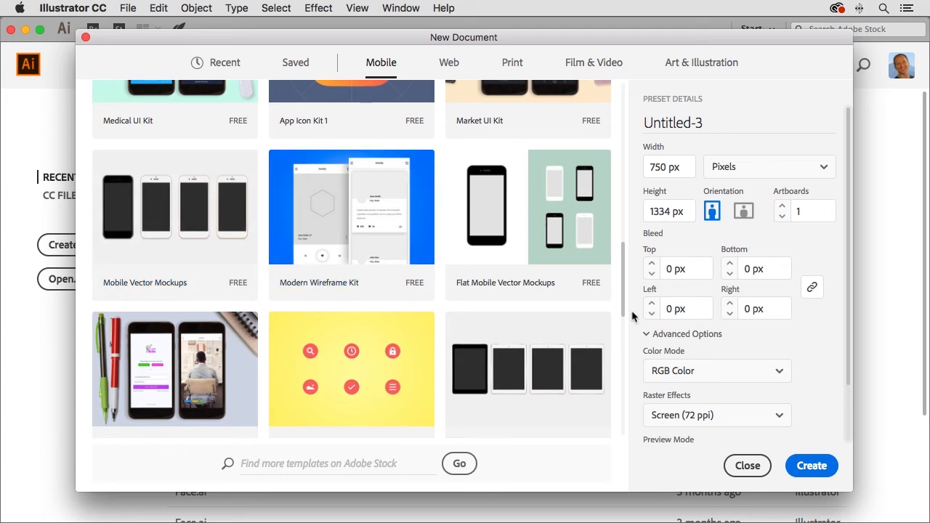
pyautogui.moveTo(622, 310); pyautogui.dragTo(623, 116)
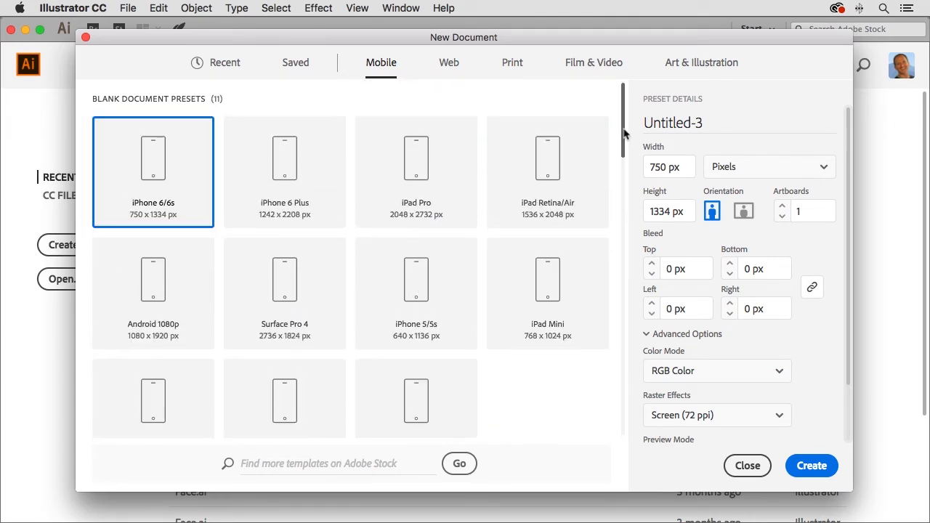
# Create the document from the iPhone 6 Plus preset, 1242 x 2208 px, in RGB color at 72 ppi.
pyautogui.click(287, 176)
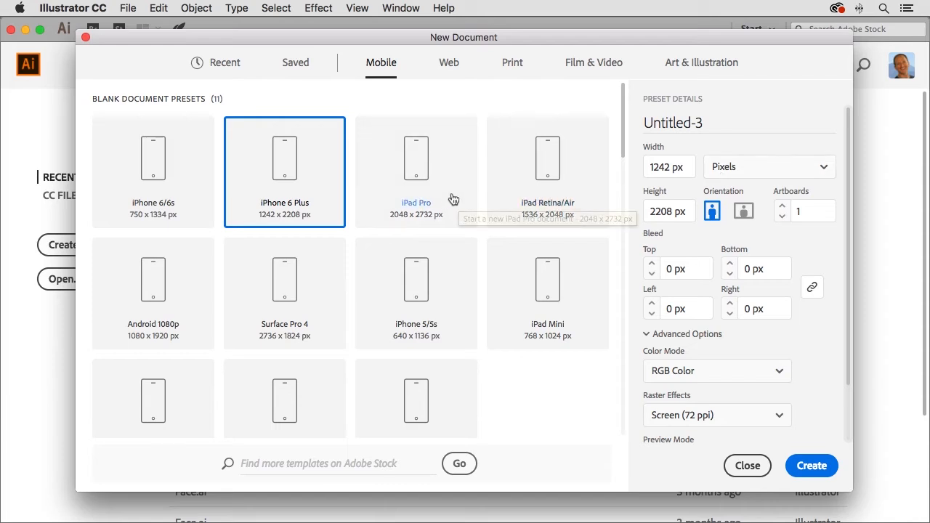
pyautogui.moveTo(689, 167); pyautogui.dragTo(646, 168)
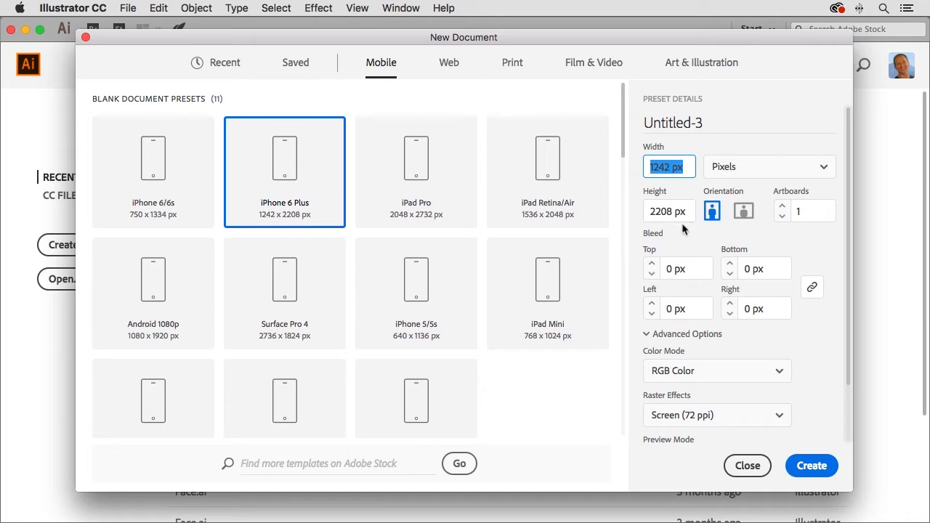
pyautogui.moveTo(849, 155); pyautogui.dragTo(848, 212)
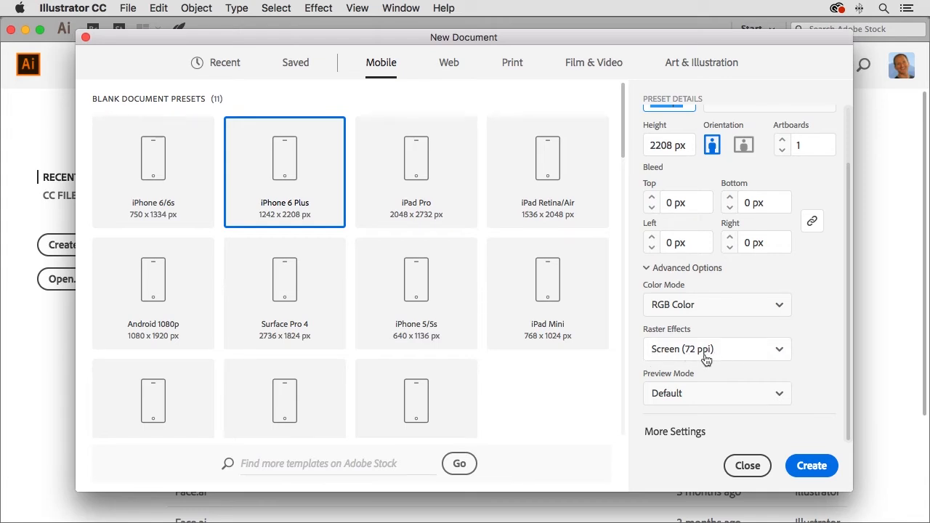
pyautogui.click(812, 470)
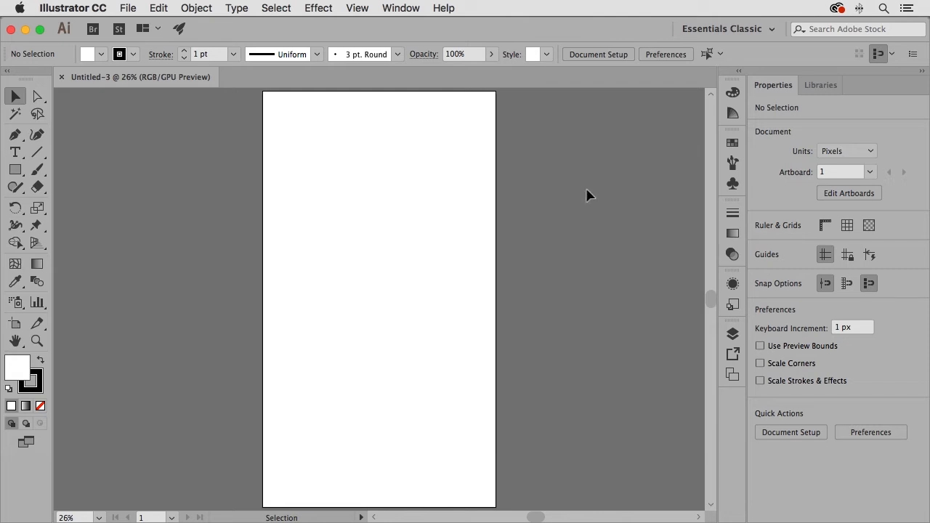
# Check which color mode the document uses.
pyautogui.click(126, 9)
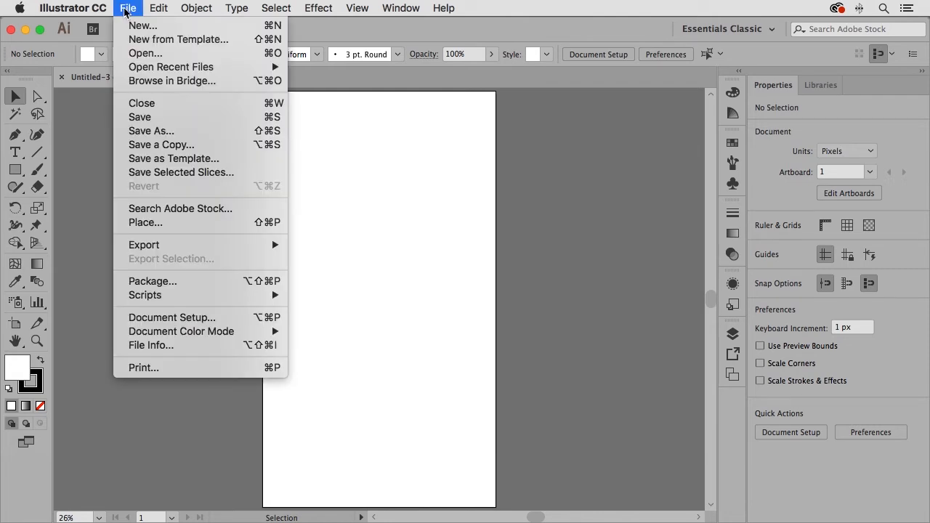
pyautogui.moveTo(152, 333)
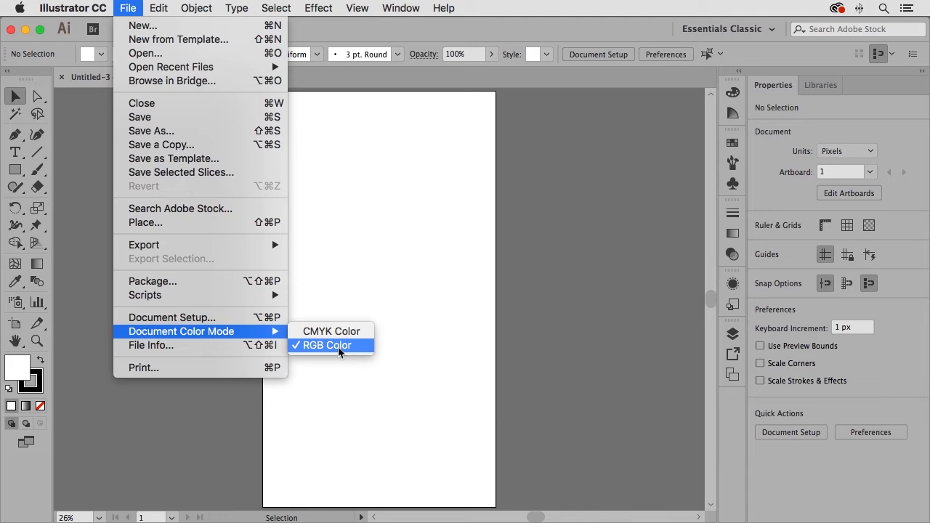
pyautogui.click(542, 287)
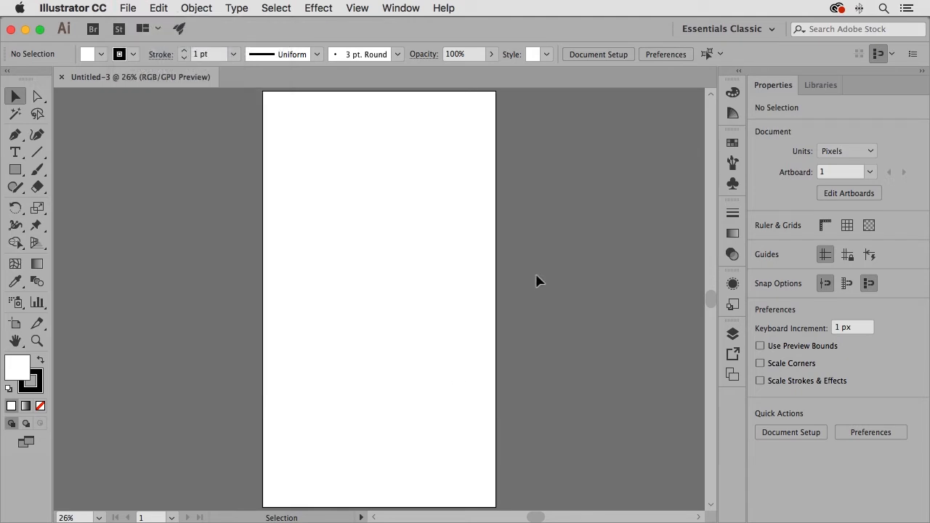
# Rename the document's only layer as "Interface".
pyautogui.click(733, 335)
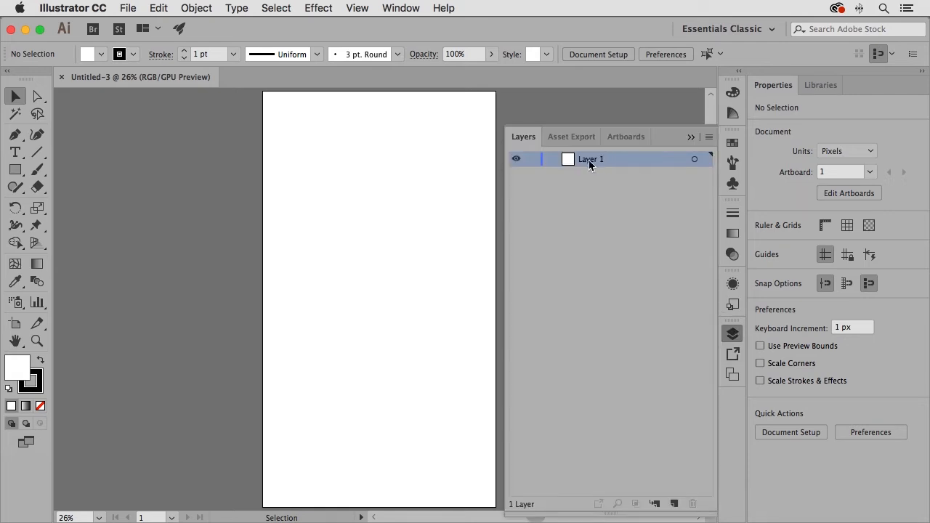
pyautogui.doubleClick(588, 160)
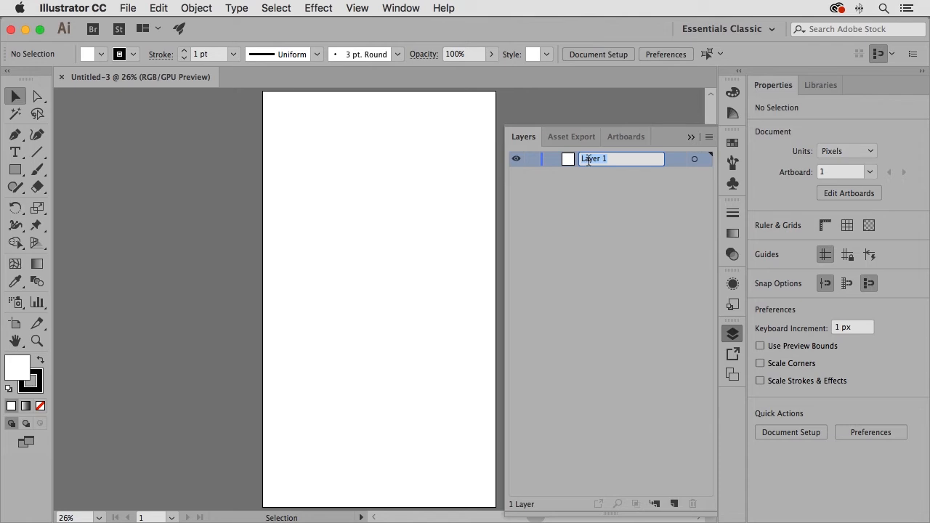
pyautogui.write('Interface')
pyautogui.press('Return')
pyautogui.click(731, 334)
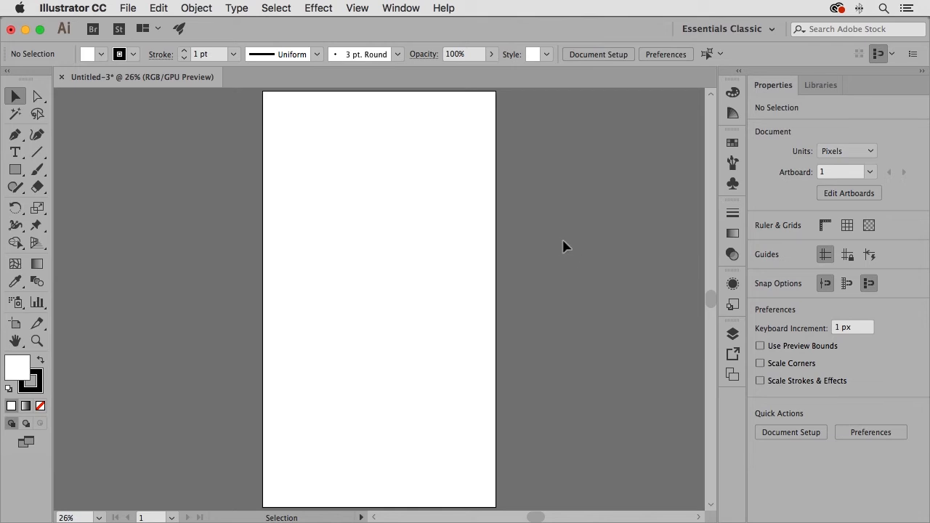
# Review the pixel snapping options for drawing, moving and scaling.
pyautogui.scroll(-1, 563, 245)
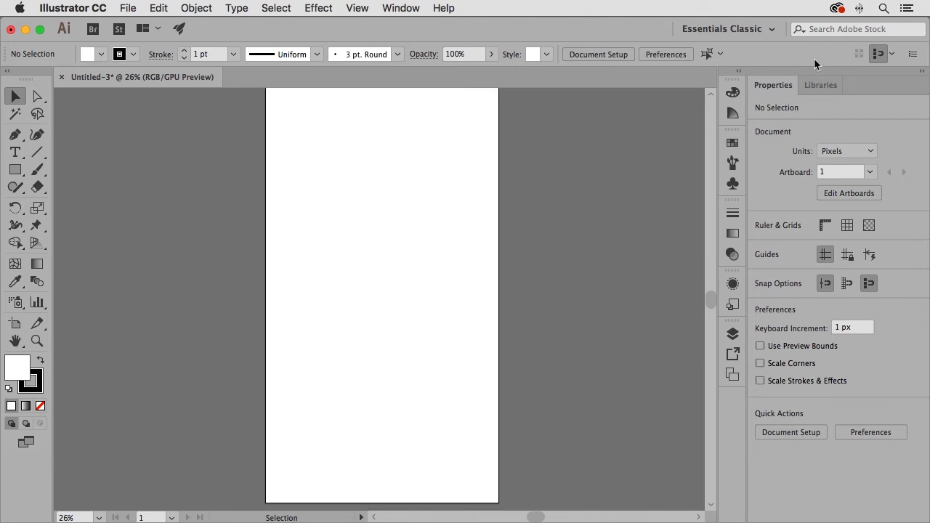
pyautogui.click(878, 58)
pyautogui.click(891, 55)
pyautogui.moveTo(883, 227); pyautogui.dragTo(590, 39)
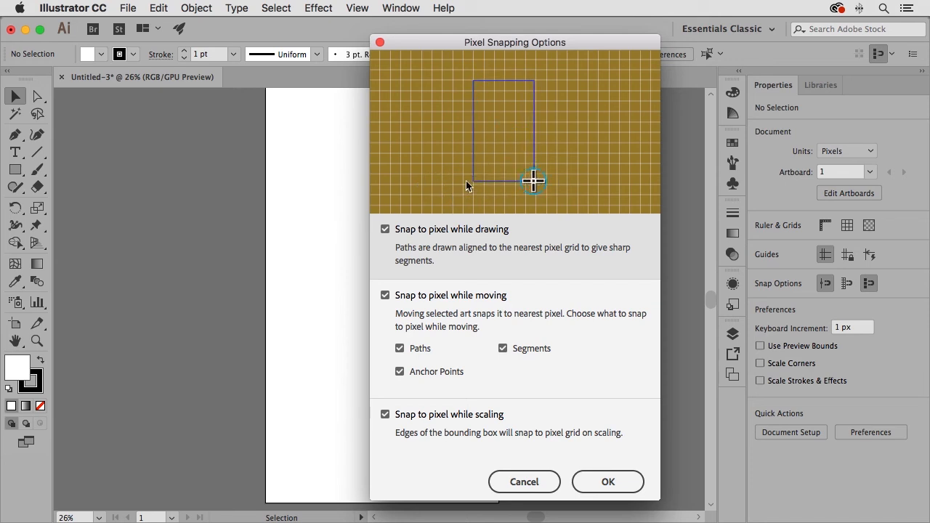
pyautogui.moveTo(413, 297)
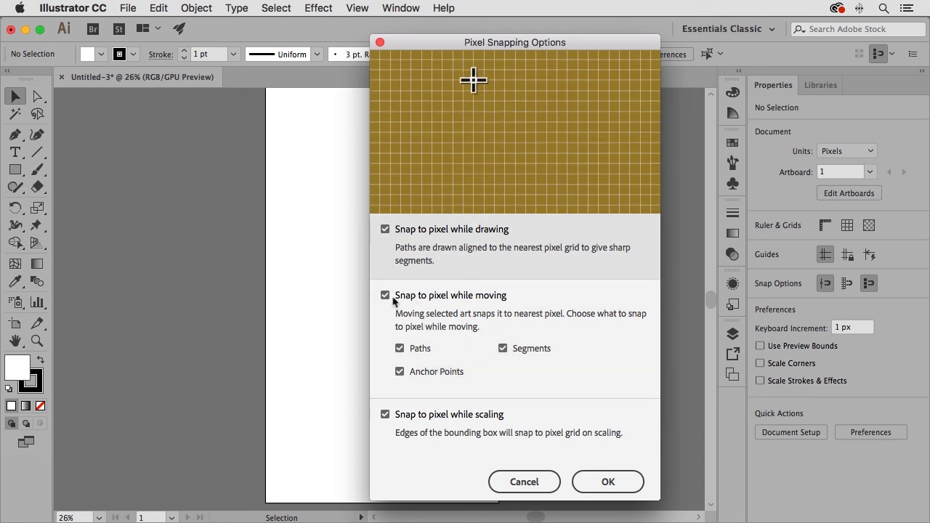
pyautogui.moveTo(389, 231)
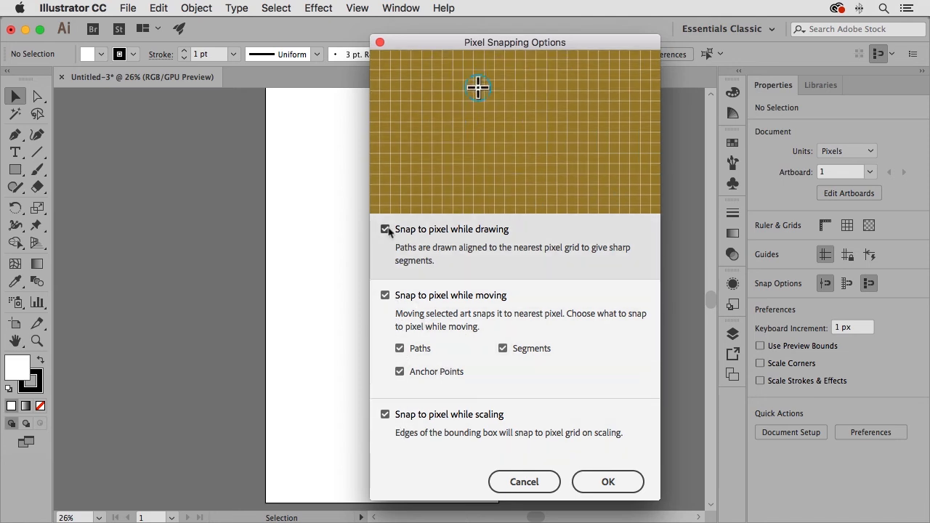
pyautogui.click(609, 487)
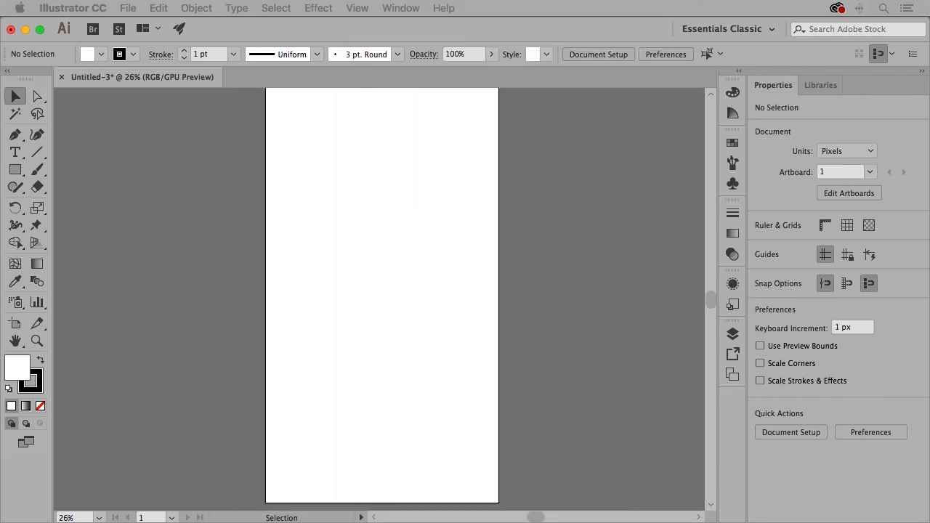
# Create a rectangle 1242 px wide and 200 px high on the artboard.
pyautogui.click(15, 170)
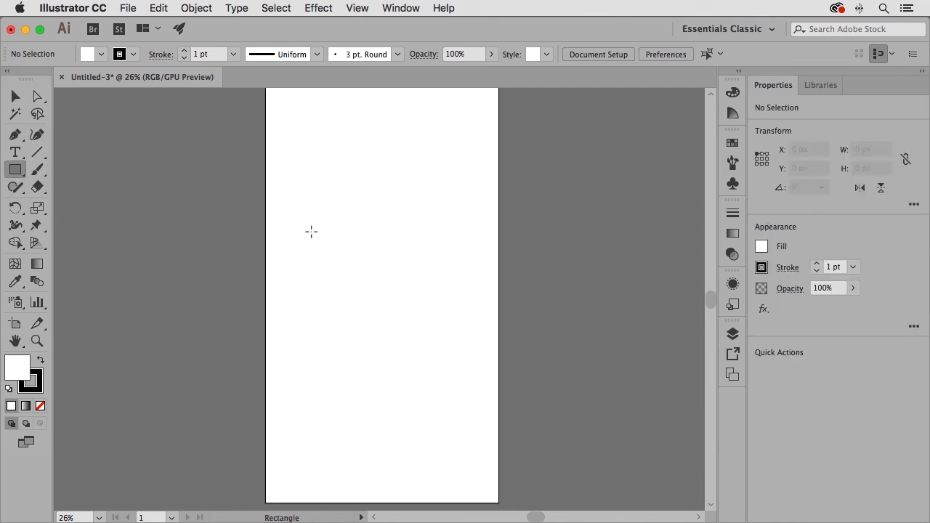
pyautogui.click(308, 191)
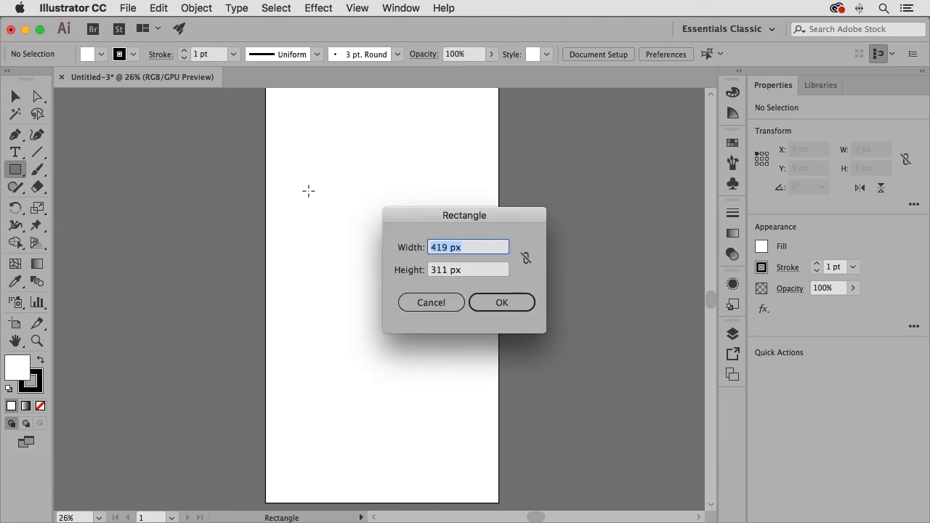
pyautogui.write('1242')
pyautogui.press('Tab')
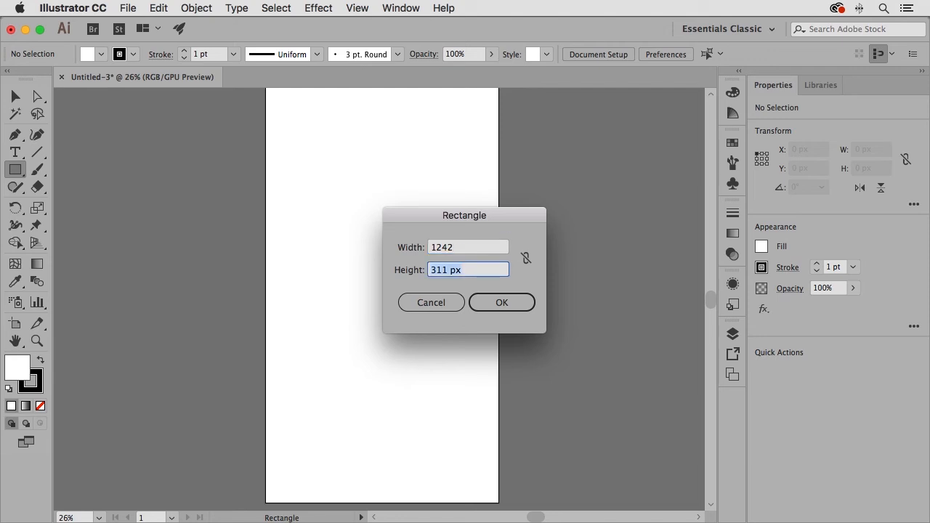
pyautogui.write('200')
pyautogui.press('Tab')
pyautogui.click(509, 302)
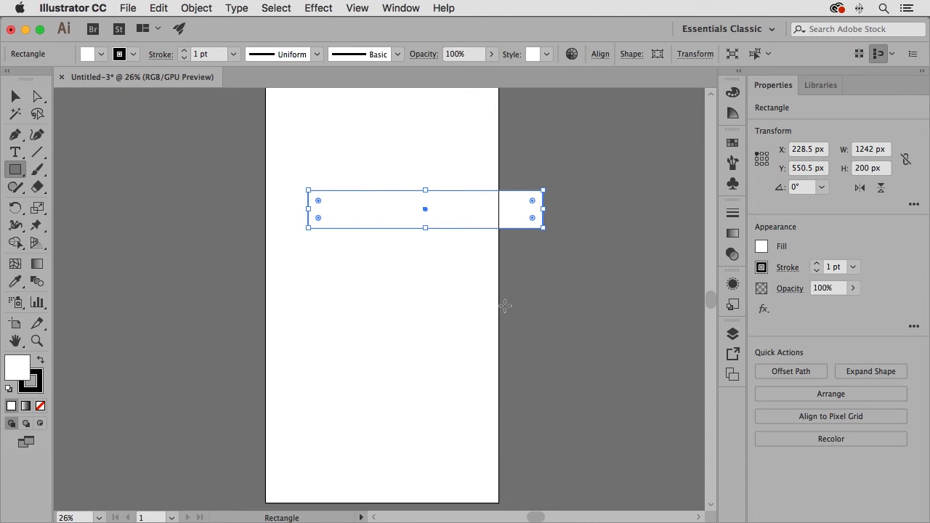
# Swap the rectangle's fill and stroke to give it a black fill, and remove its stroke.
pyautogui.hotkey('shift', 'x')
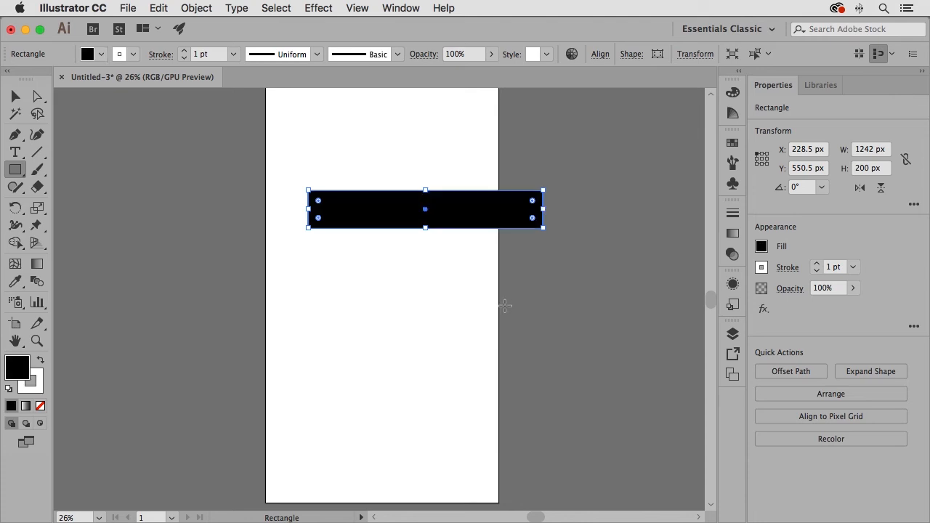
pyautogui.press('/')
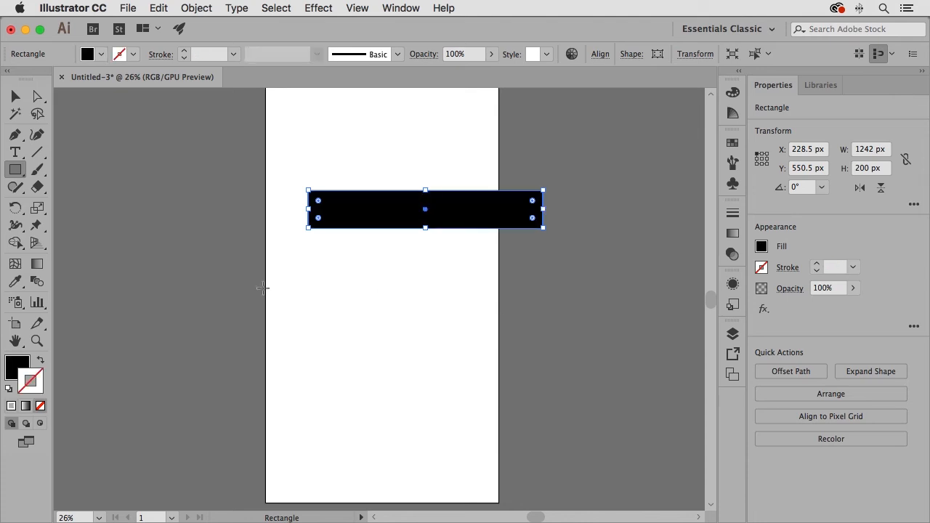
pyautogui.press('x')
# Move the black rectangle into the artboard's top-left corner so it sits at X 0 px and Y 0 px.
pyautogui.click(16, 96)
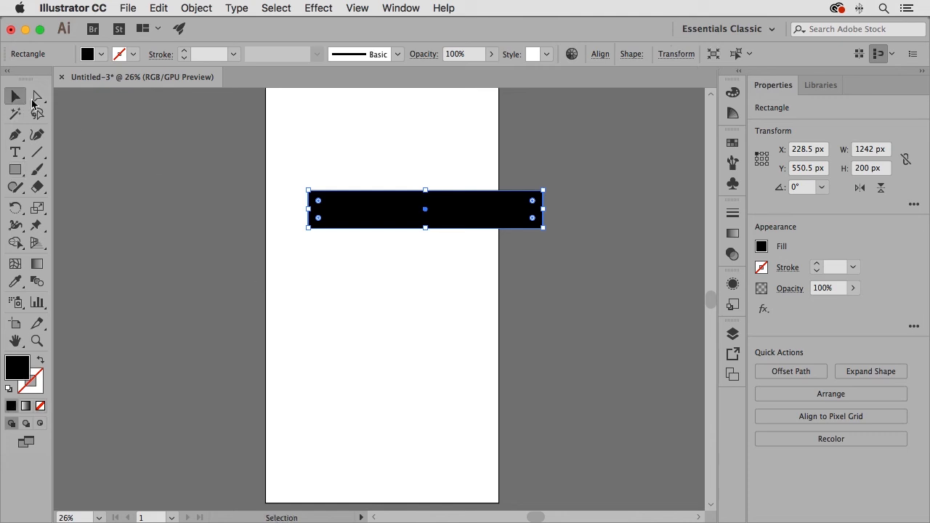
pyautogui.scroll(1, 262, 194)
pyautogui.moveTo(387, 218); pyautogui.dragTo(346, 119)
pyautogui.press('super+space')
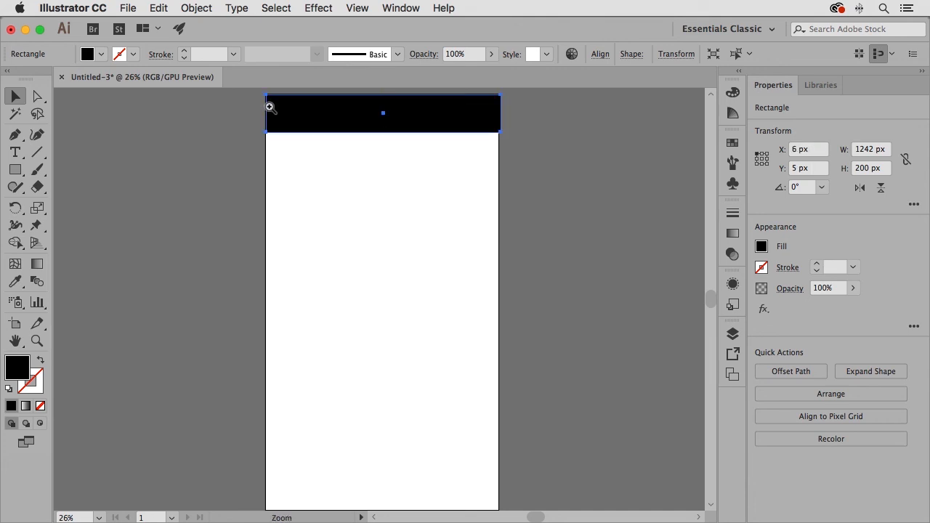
pyautogui.moveTo(270, 104); pyautogui.dragTo(537, 367)
pyautogui.press('space')
pyautogui.moveTo(218, 183); pyautogui.dragTo(436, 300)
pyautogui.moveTo(430, 242); pyautogui.dragTo(414, 274)
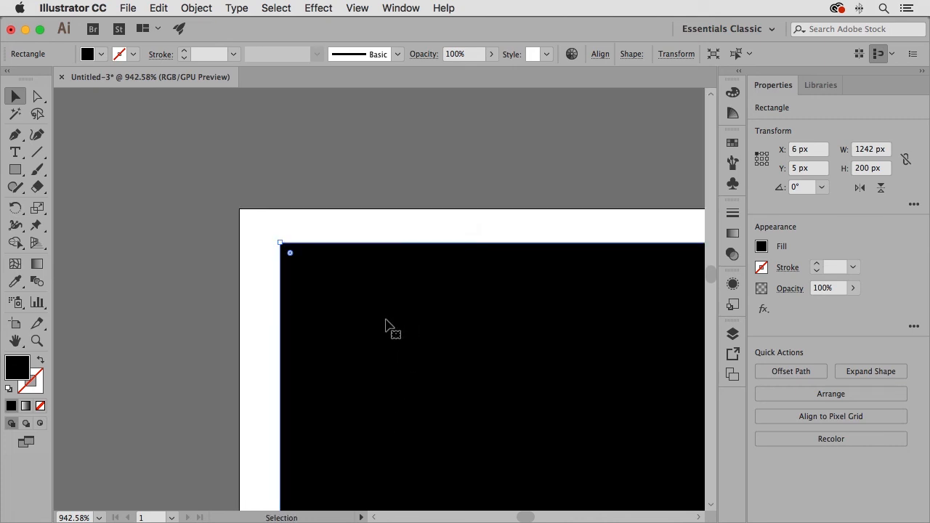
pyautogui.moveTo(383, 321); pyautogui.dragTo(348, 295)
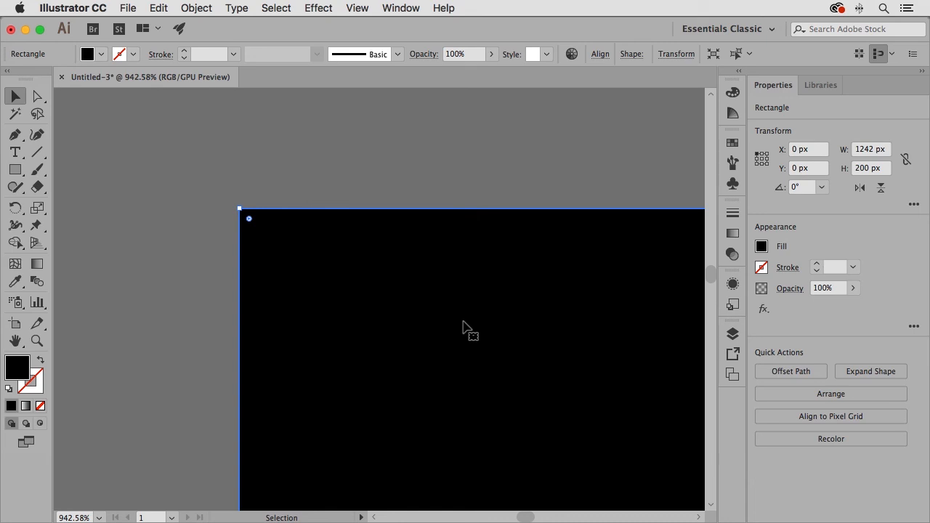
# Deselect the rectangle, show the transparency grid behind the artwork, and hide the grid again.
pyautogui.click(405, 160)
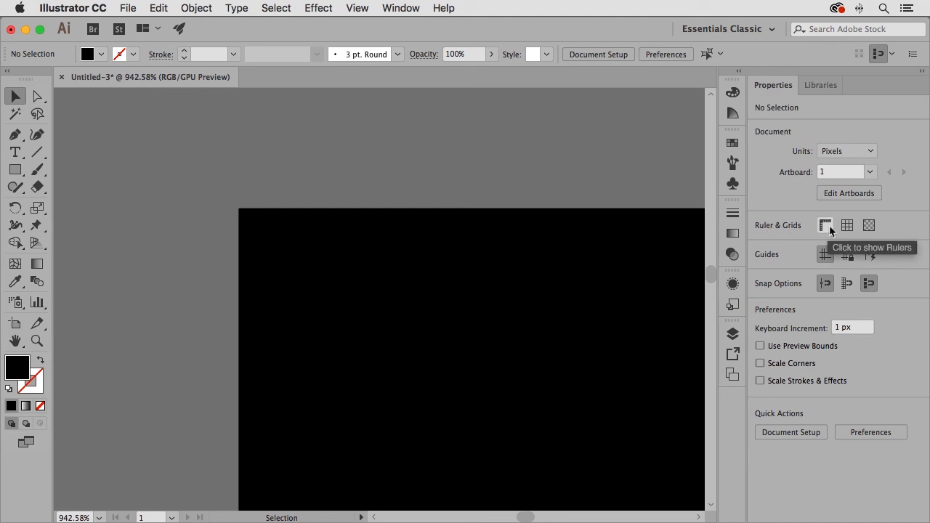
pyautogui.click(869, 228)
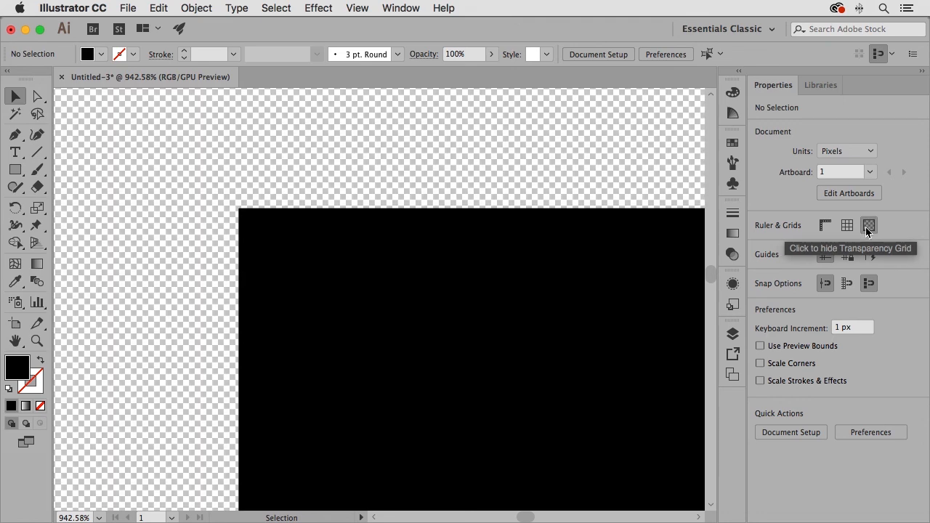
pyautogui.click(867, 227)
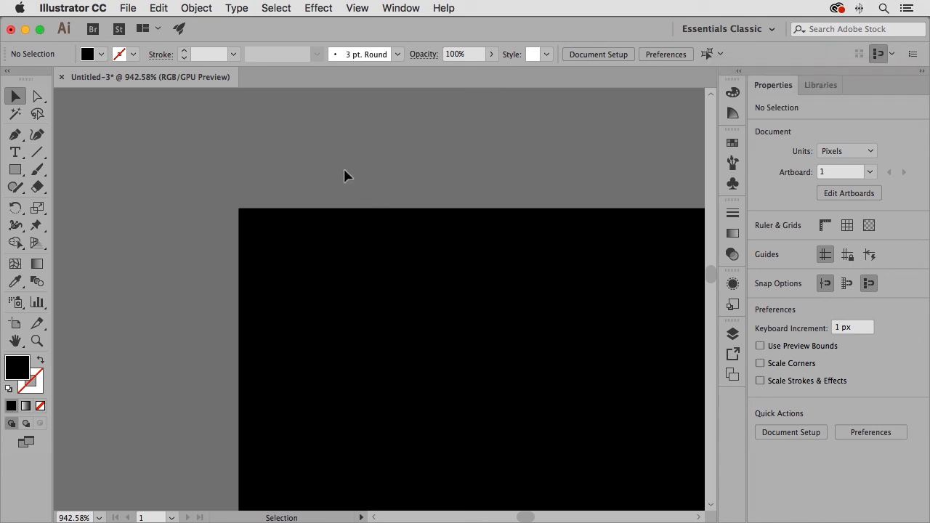
# Duplicate the black header bar straight down and align the copy flush with the artboard's bottom edge at Y 2008 px.
pyautogui.press('super+0')
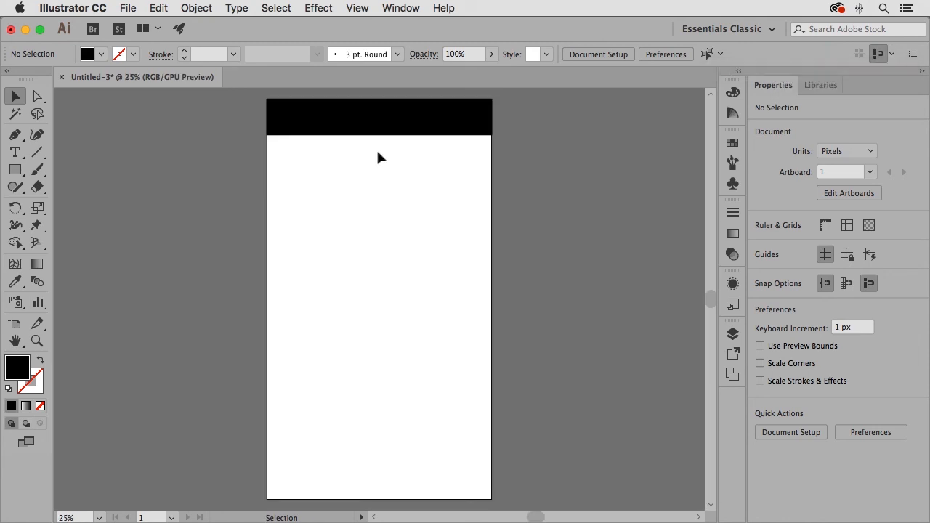
pyautogui.moveTo(340, 120); pyautogui.dragTo(668, 459)
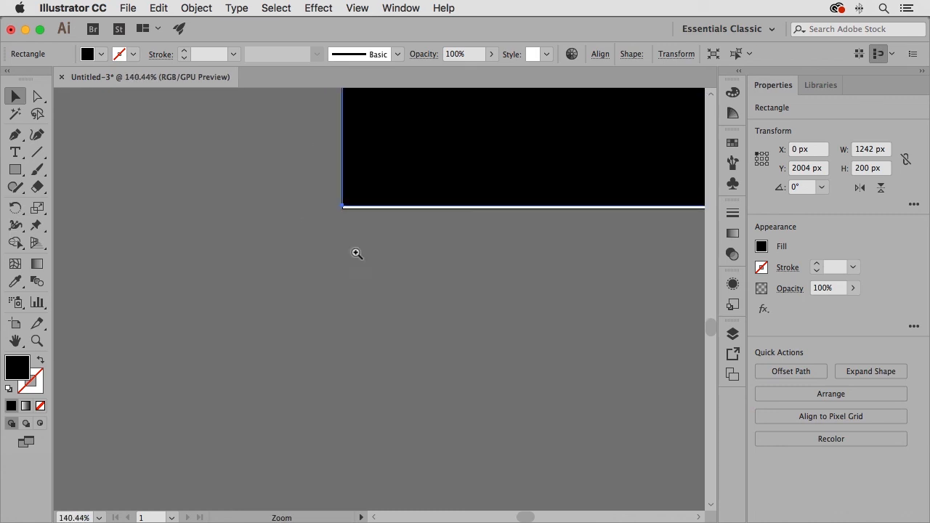
pyautogui.moveTo(310, 223); pyautogui.dragTo(522, 347)
pyautogui.moveTo(475, 293); pyautogui.dragTo(374, 400)
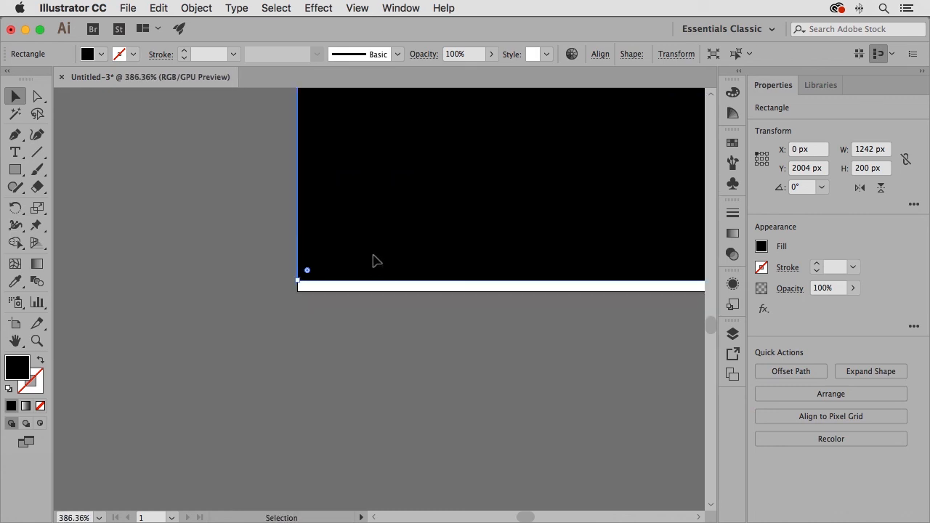
pyautogui.press('Down')
pyautogui.press('Down')
pyautogui.press('Down')
pyautogui.press('Down')
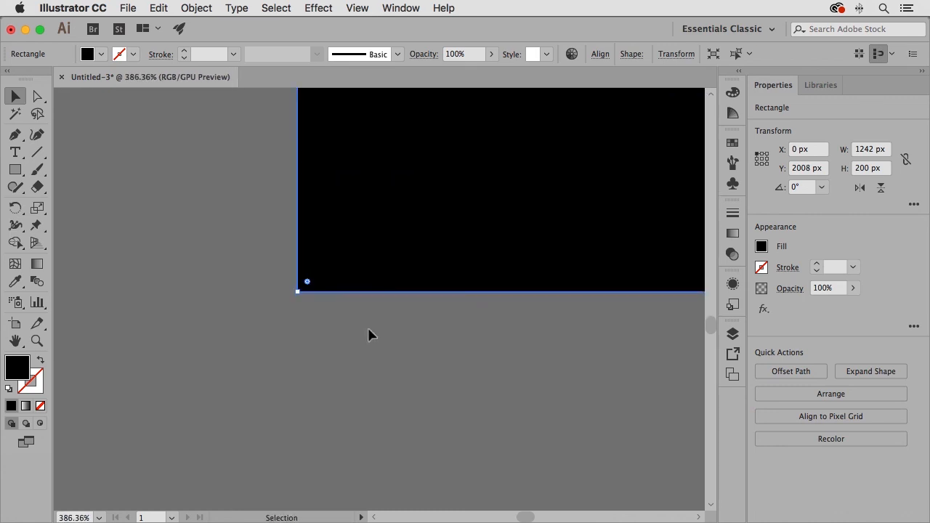
pyautogui.click(367, 328)
pyautogui.press('super+0')
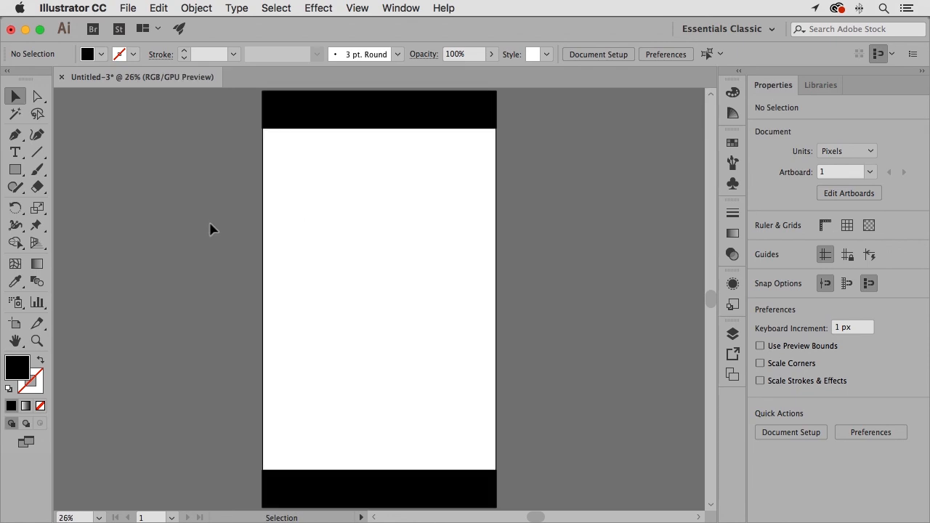